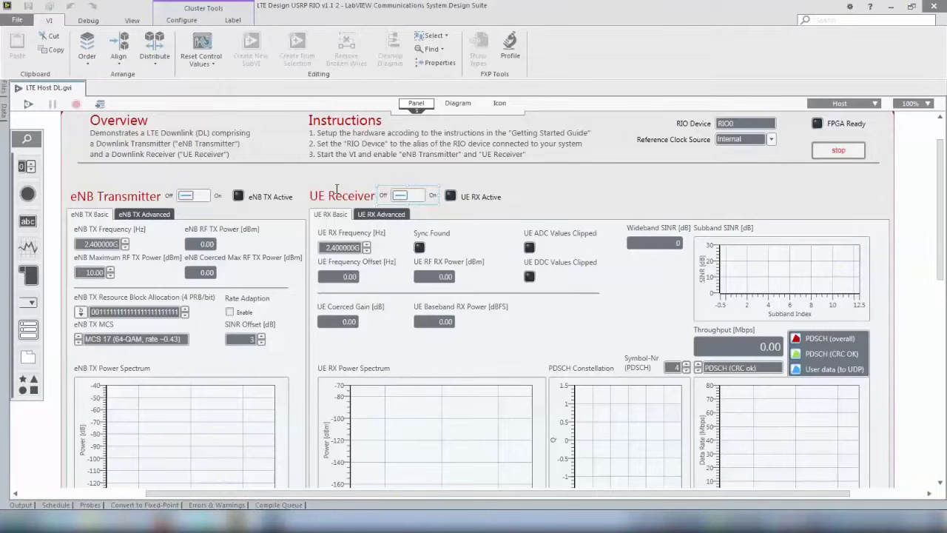
Collapse the ribbon on LTE Host DL.gvi and scroll back to the top of the front panel.
double_click(50, 26)
click(50, 26)
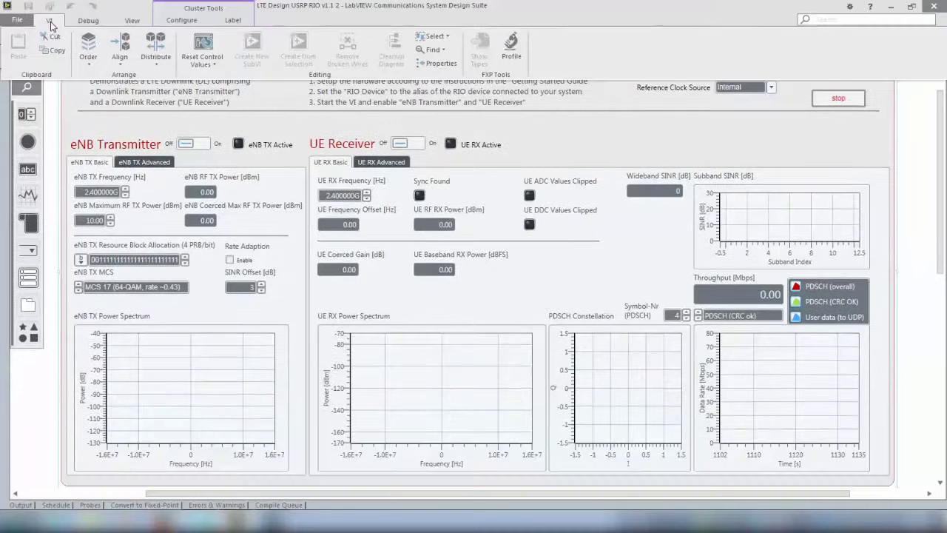
click(931, 237)
scroll(944, 219, up, 2)
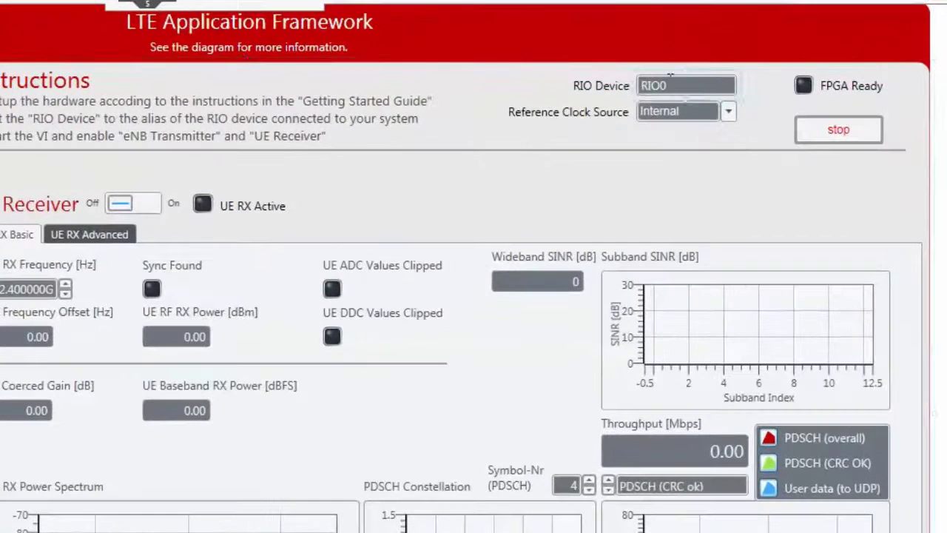
click(641, 88)
click(654, 85)
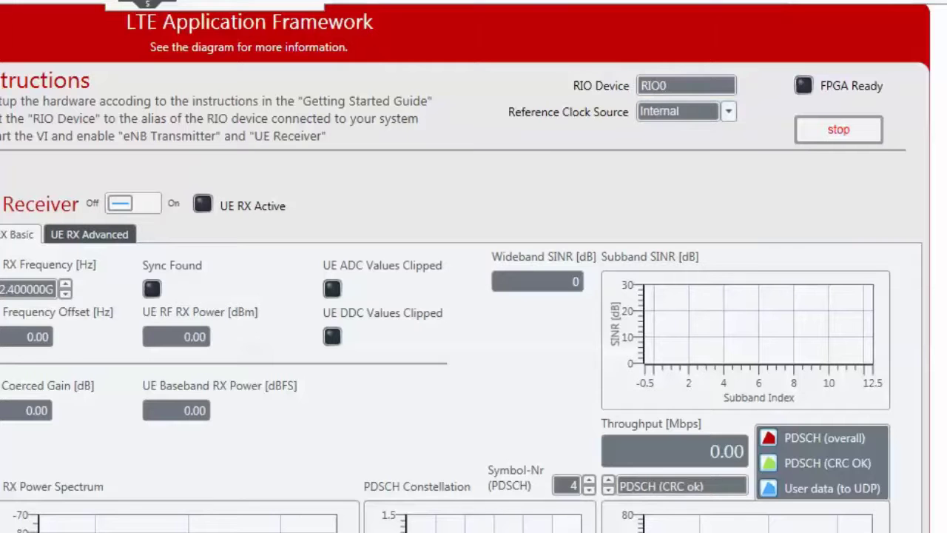
click(694, 89)
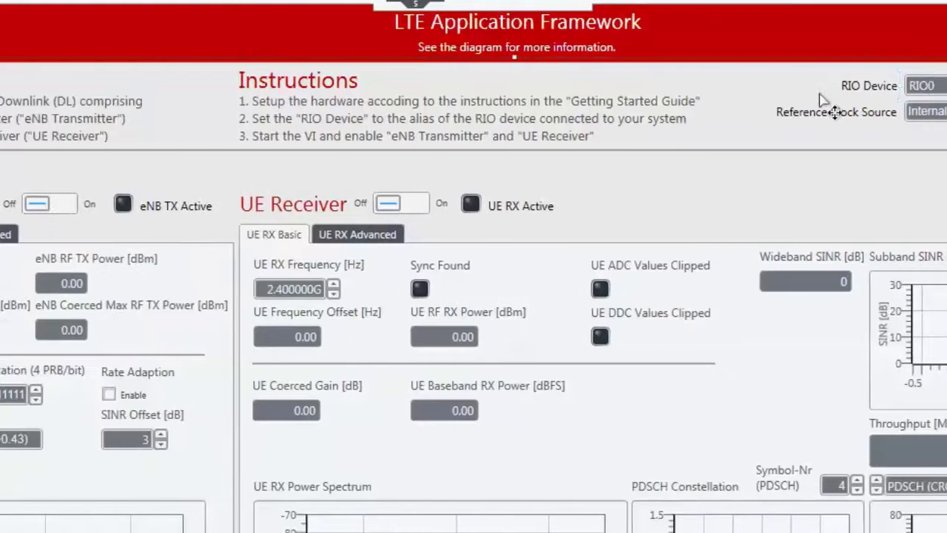
click(64, 284)
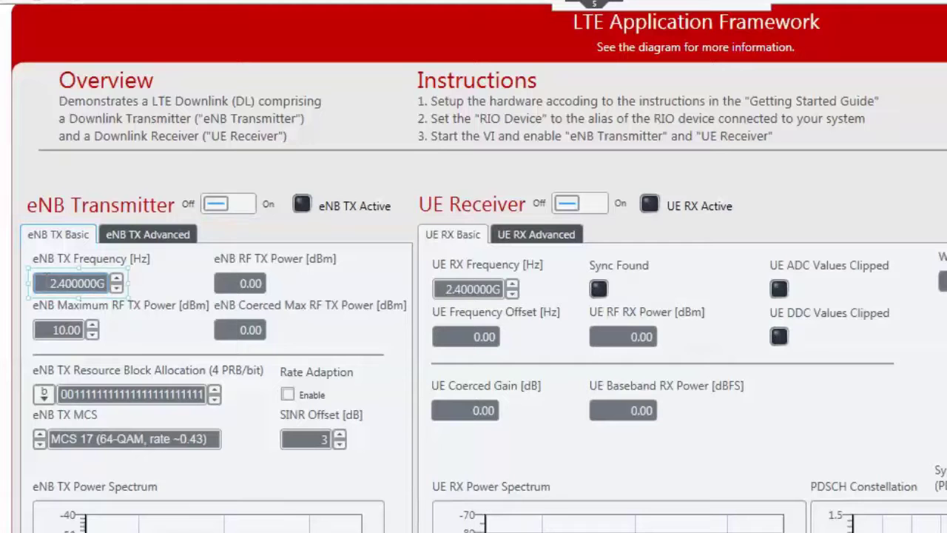
click(447, 290)
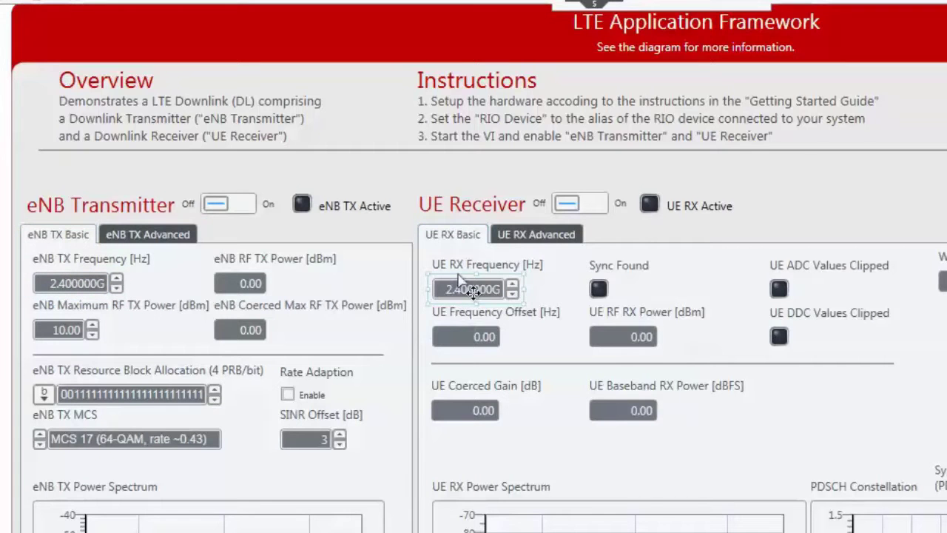
click(88, 289)
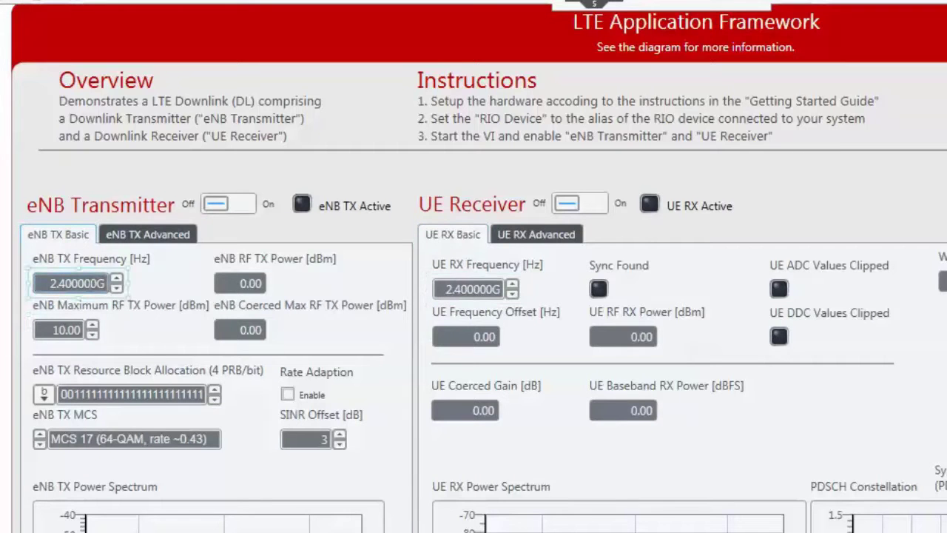
click(177, 290)
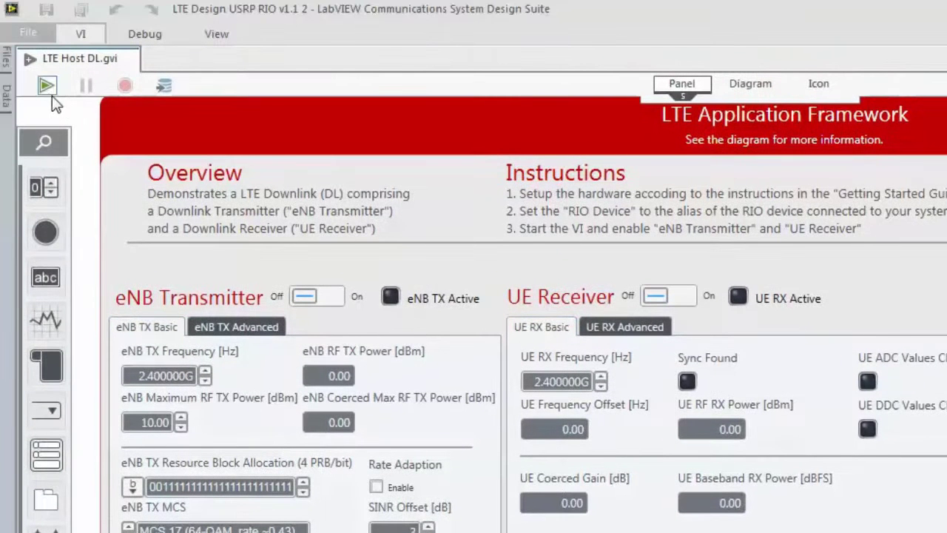
Run the LTE Host DL VI until it reports FPGA Ready with 37.50 dB coerced gain.
click(47, 89)
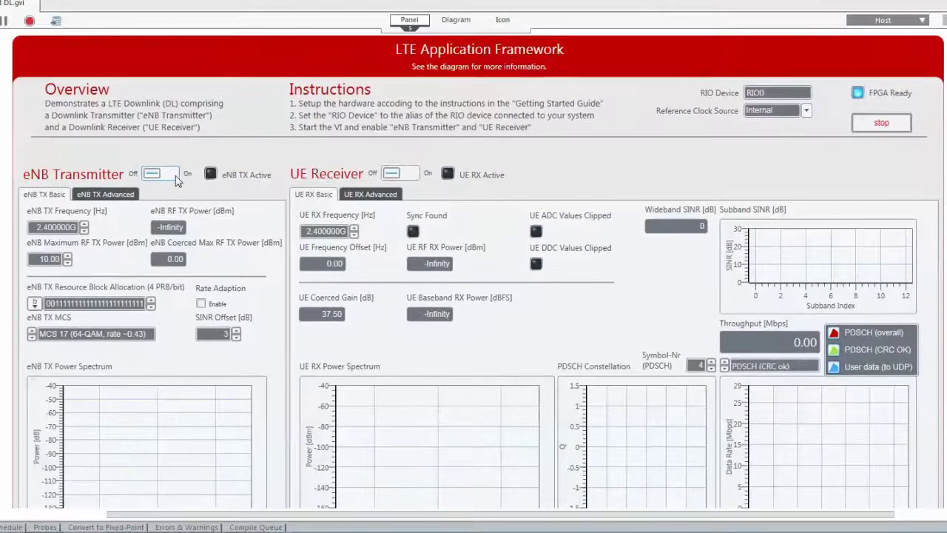
scroll(176, 176, down, 2)
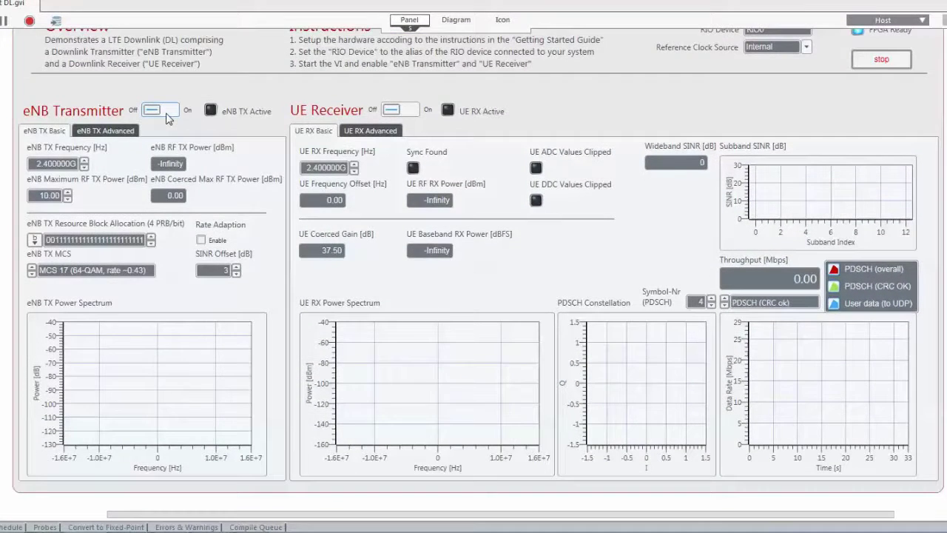
Switch on the eNB Transmitter and UE Receiver, then plot User data (to UDP) throughput.
click(166, 112)
click(399, 109)
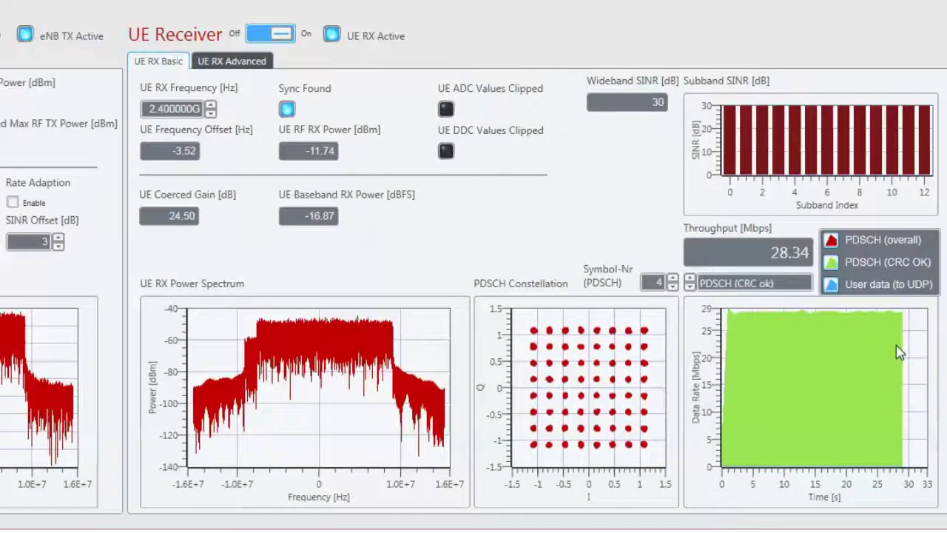
click(748, 284)
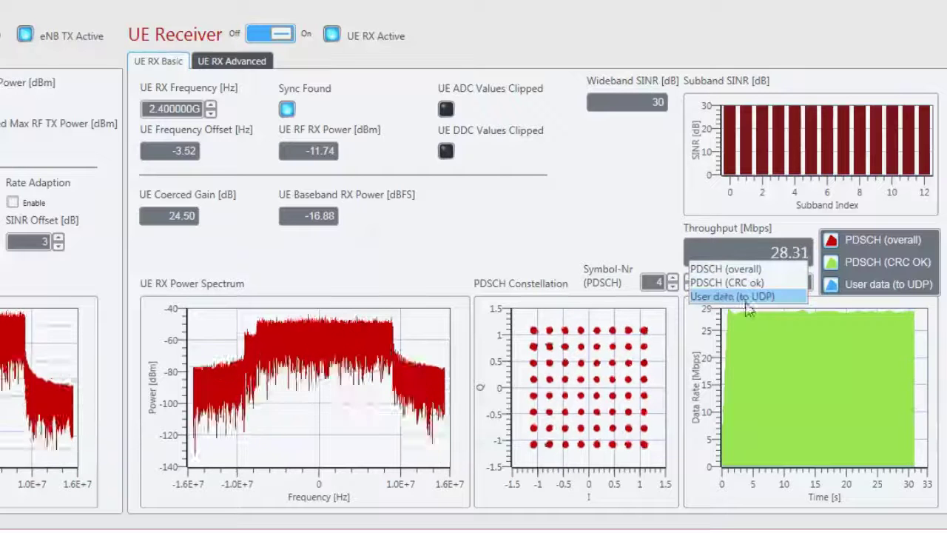
click(715, 296)
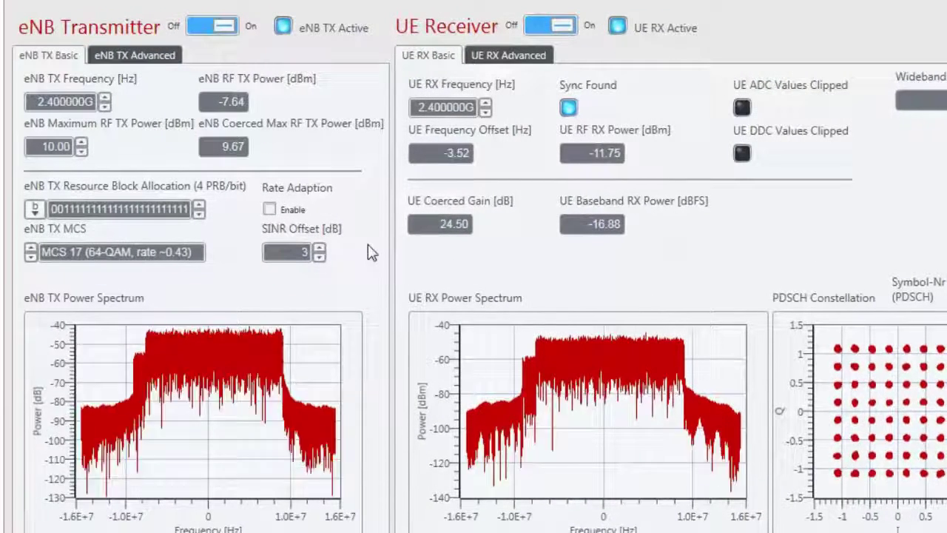
click(157, 57)
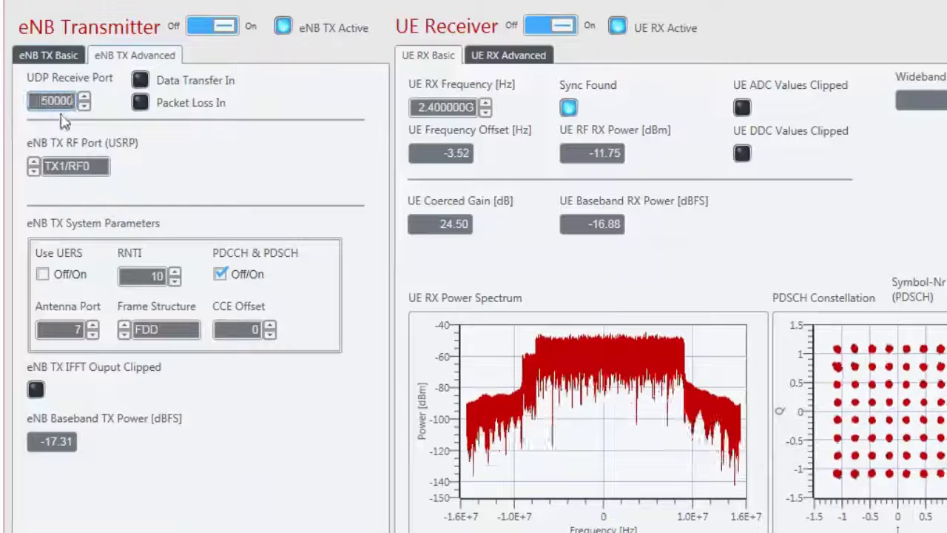
click(60, 57)
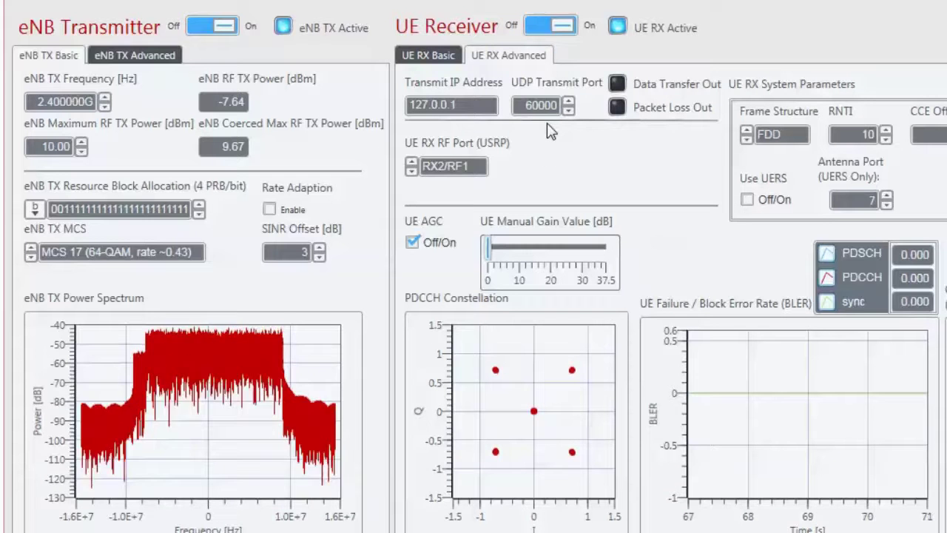
click(436, 61)
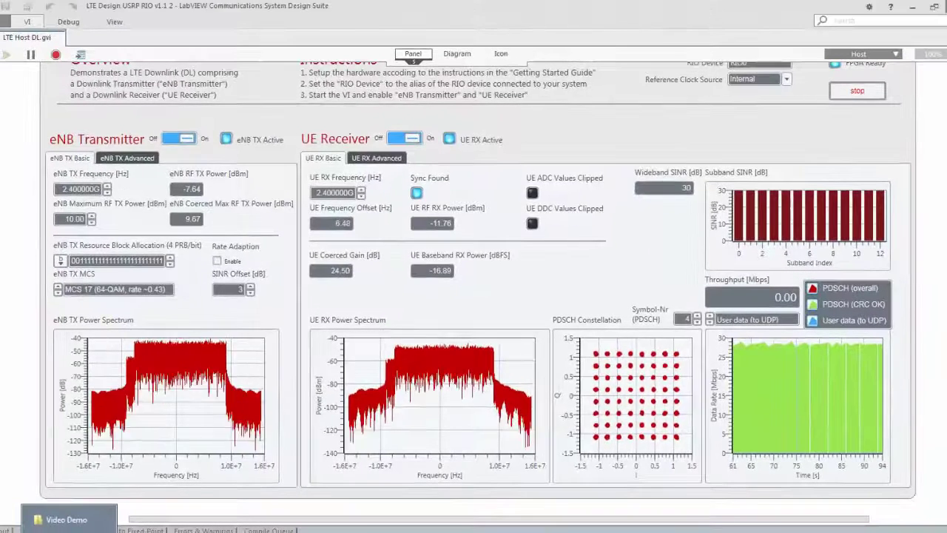
Launch Stream Video LTE.bat from the Video Demo folder.
click(89, 523)
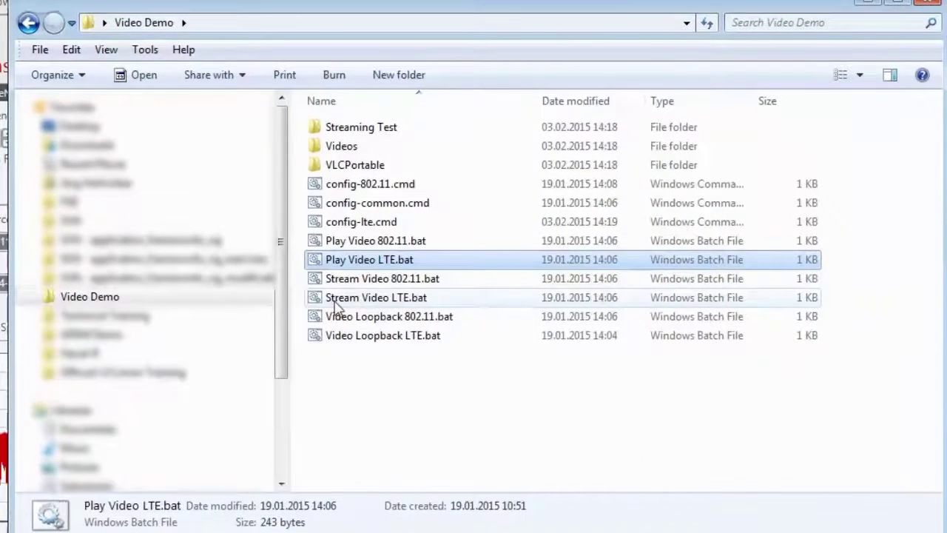
double_click(386, 300)
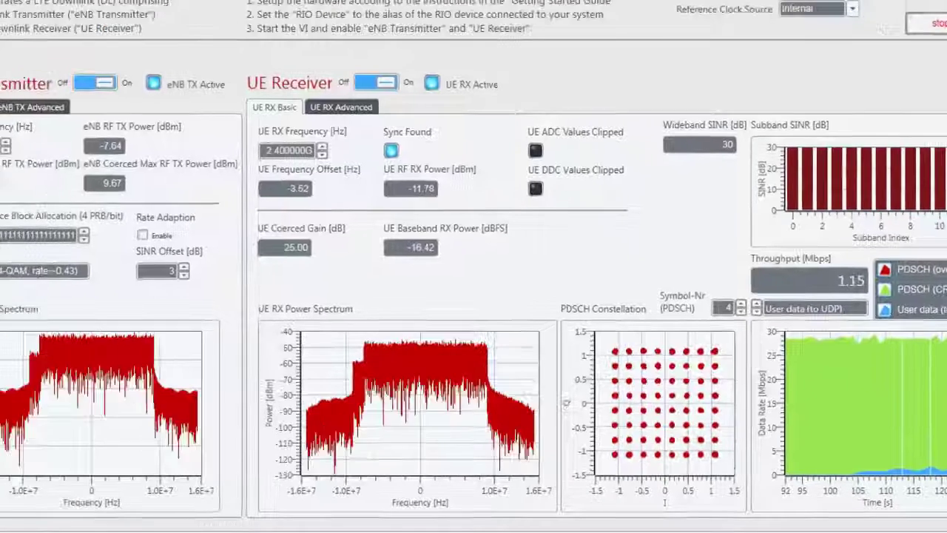
Launch Play Video LTE.bat and move the VLC player window to the upper right.
key(alt+Tab)
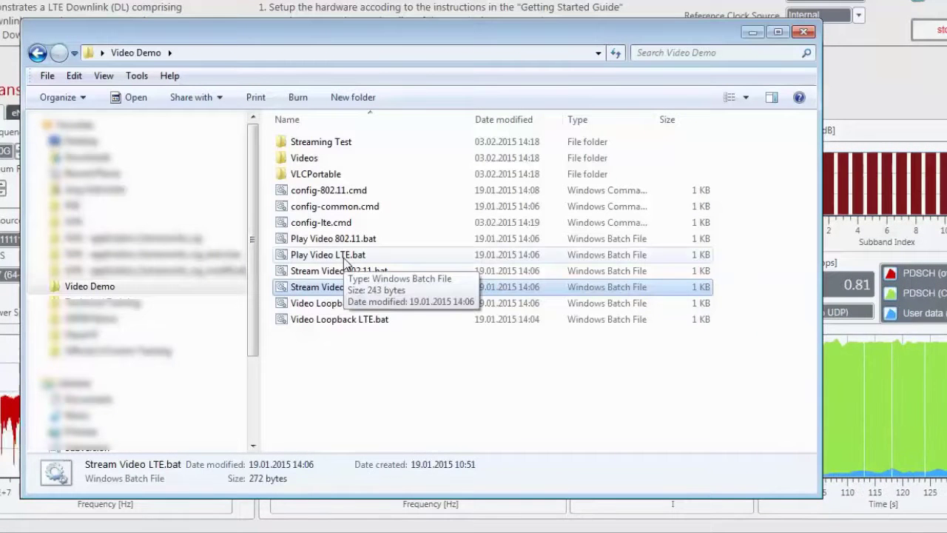
double_click(345, 261)
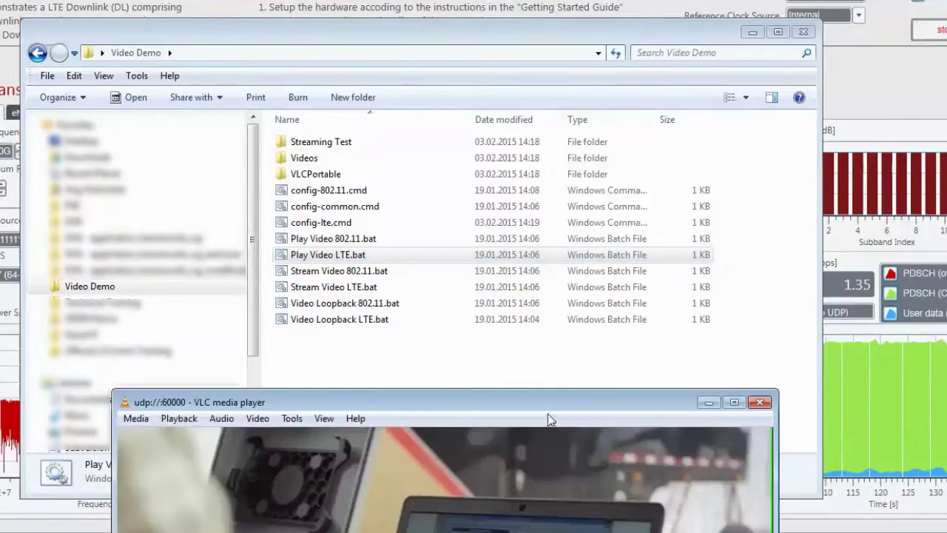
drag(550, 417, 498, 104)
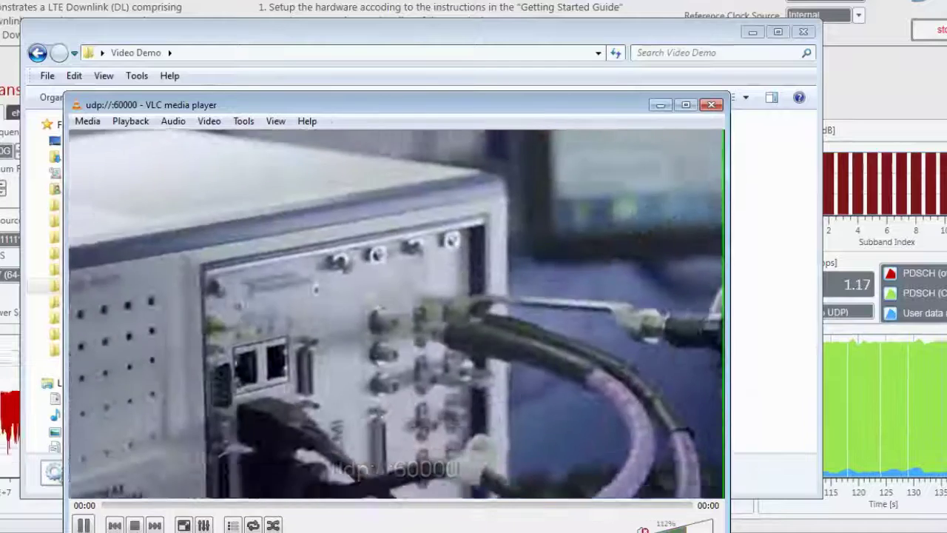
drag(444, 105, 946, 104)
Toggle the eNB Transmitter switch off and back on in the LabVIEW panel.
click(867, 90)
click(390, 96)
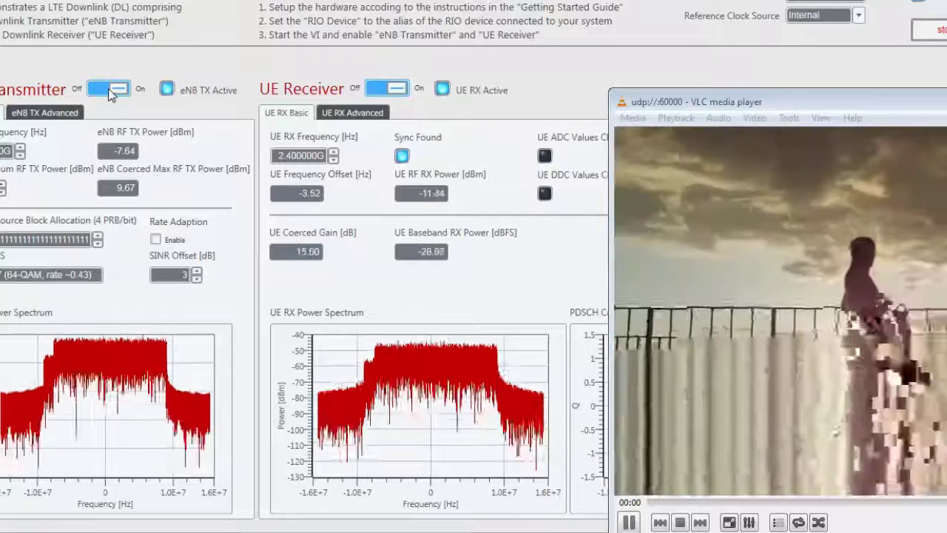
click(116, 88)
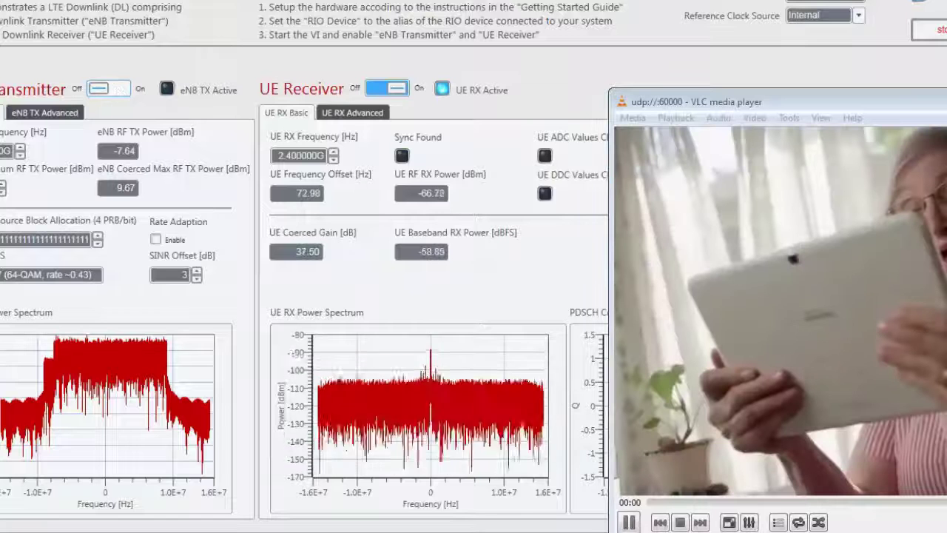
click(104, 87)
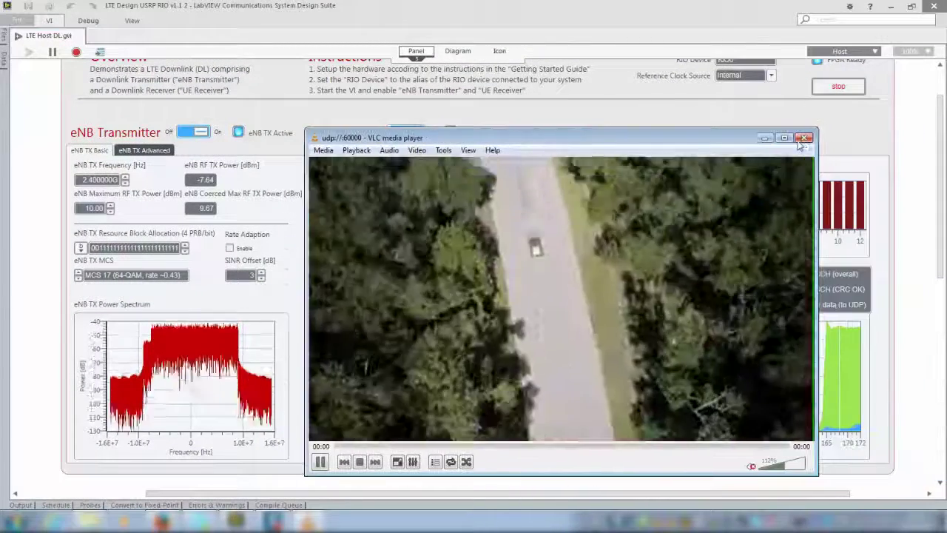
Close the VLC media player window from its taskbar jump list.
right_click(310, 521)
click(319, 501)
click(320, 501)
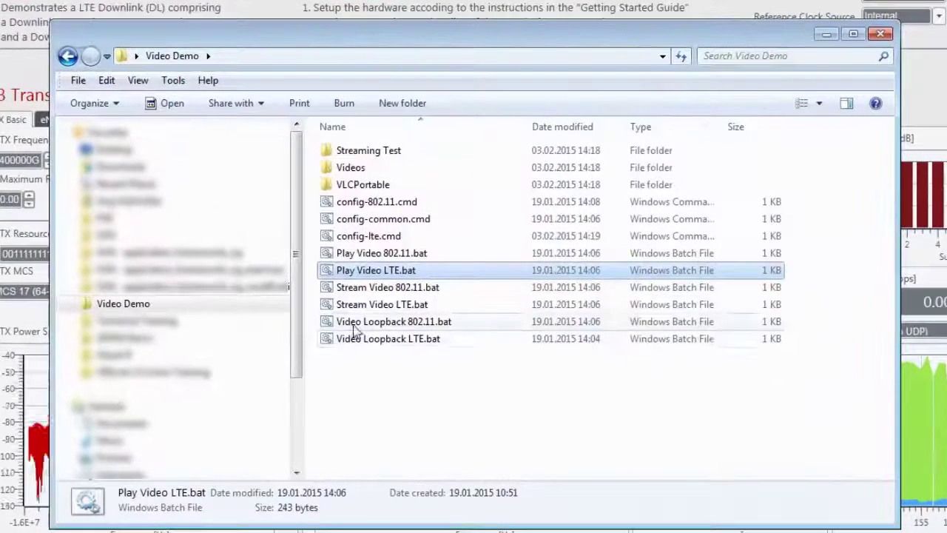
Launch Video Loopback LTE.bat and arrange the NI Anthem and udp://:60000 VLC windows side by side.
double_click(355, 341)
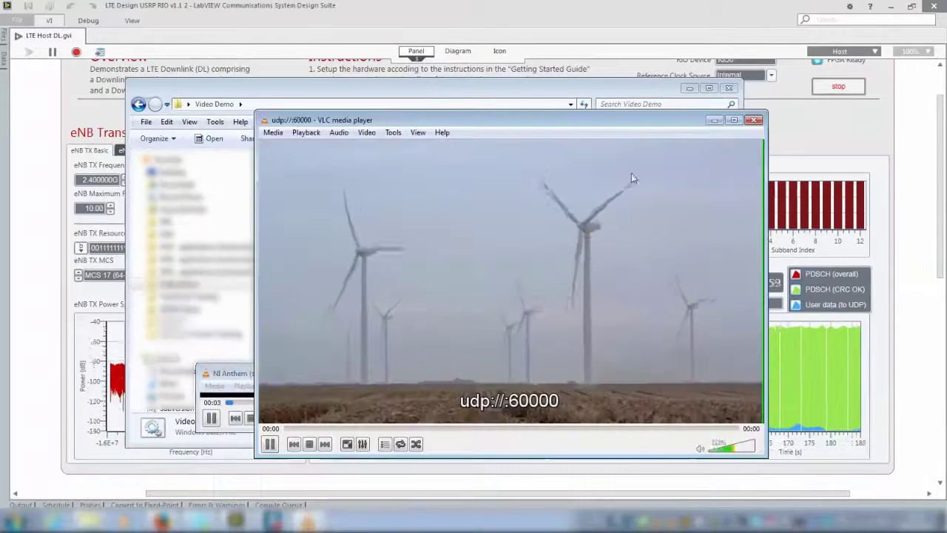
click(688, 88)
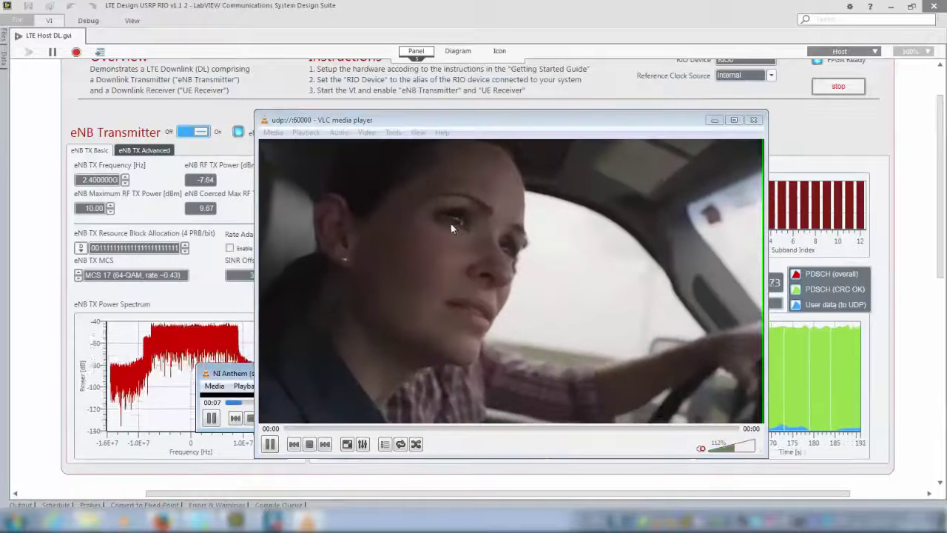
drag(248, 376, 91, 419)
drag(349, 126, 464, 187)
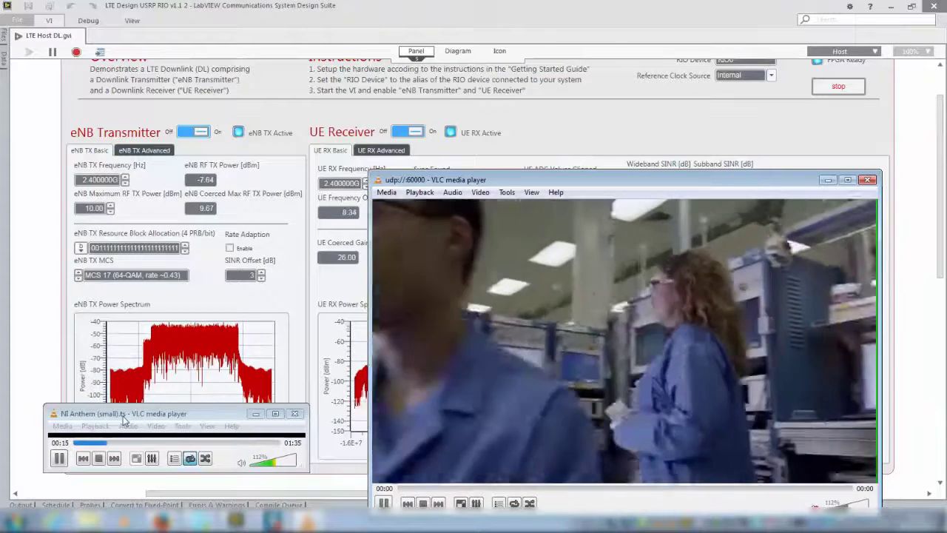
click(140, 150)
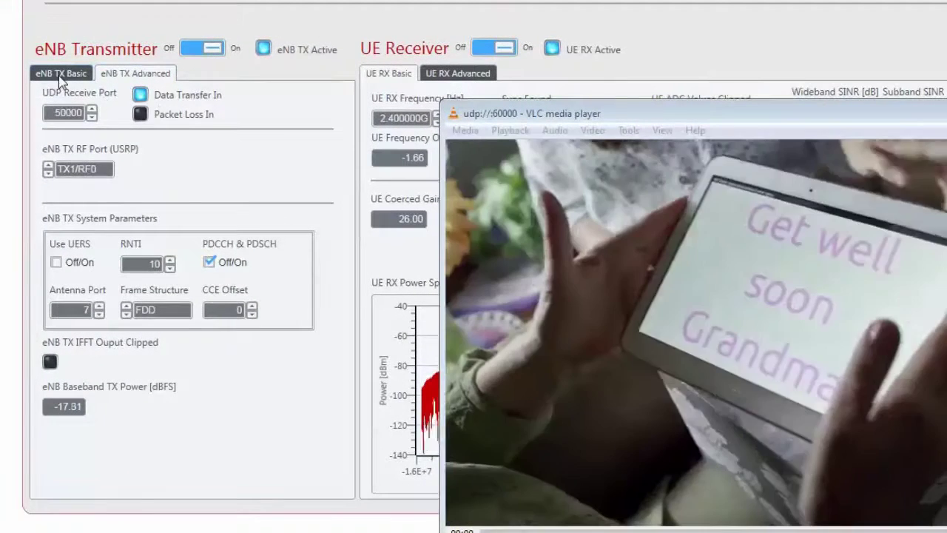
click(59, 74)
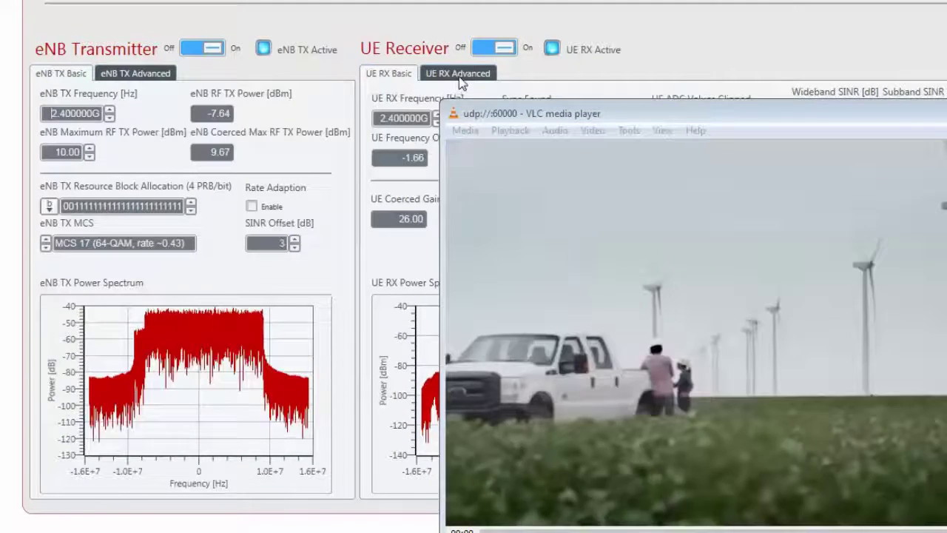
click(459, 77)
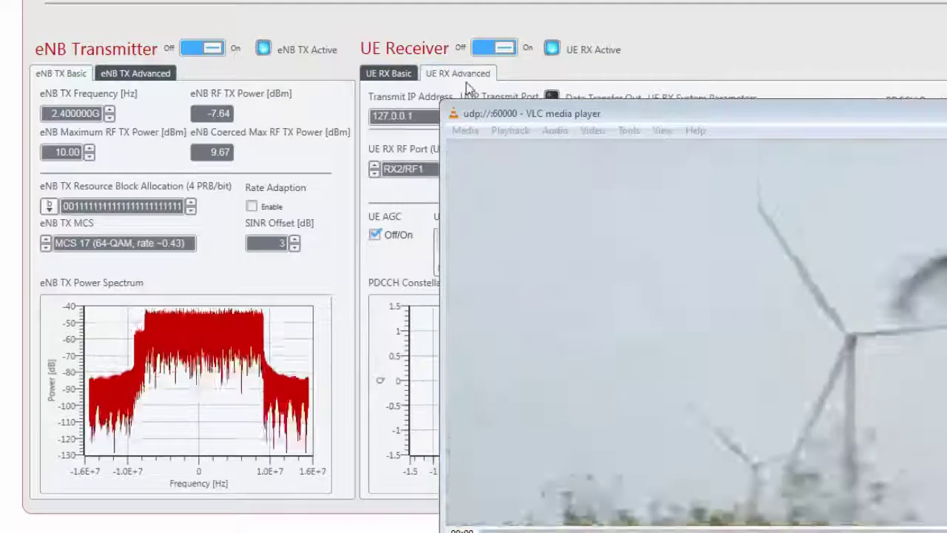
drag(503, 118, 477, 147)
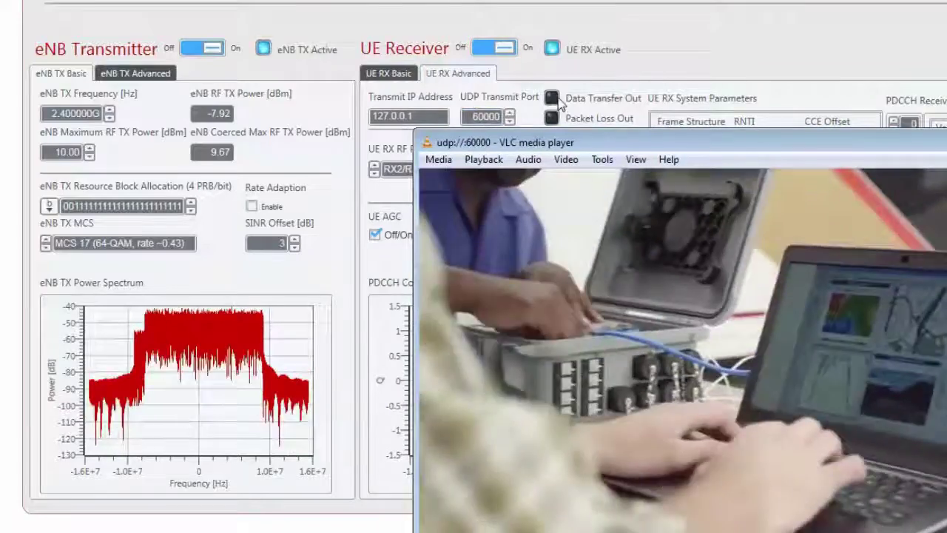
click(554, 99)
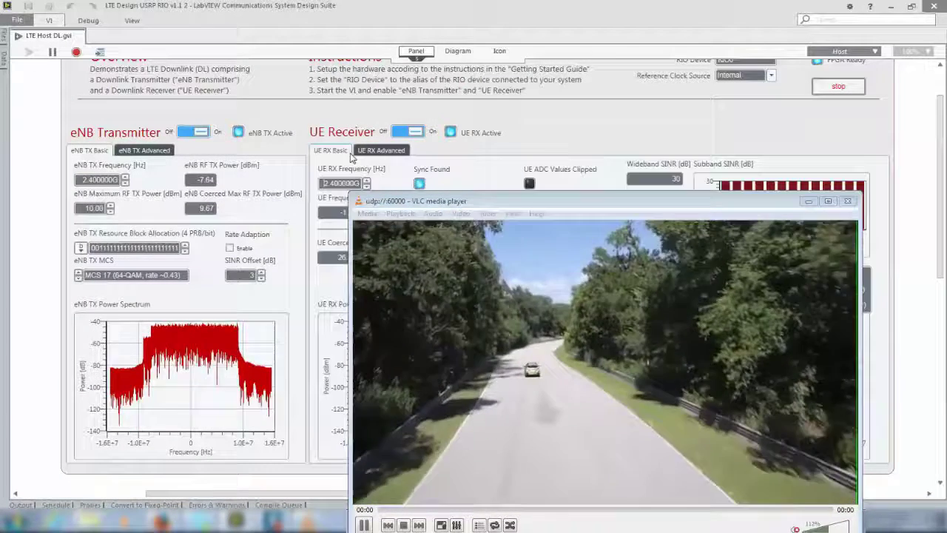
drag(404, 200, 457, 132)
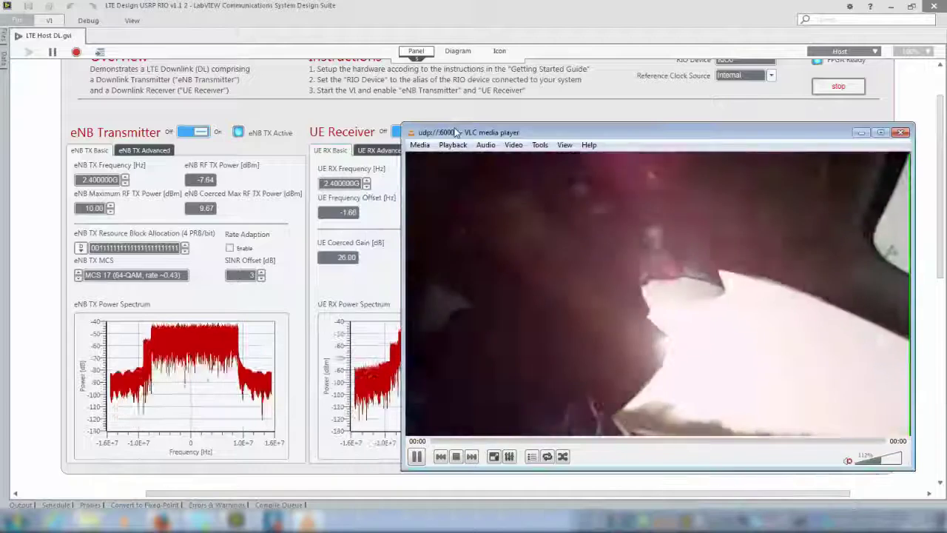